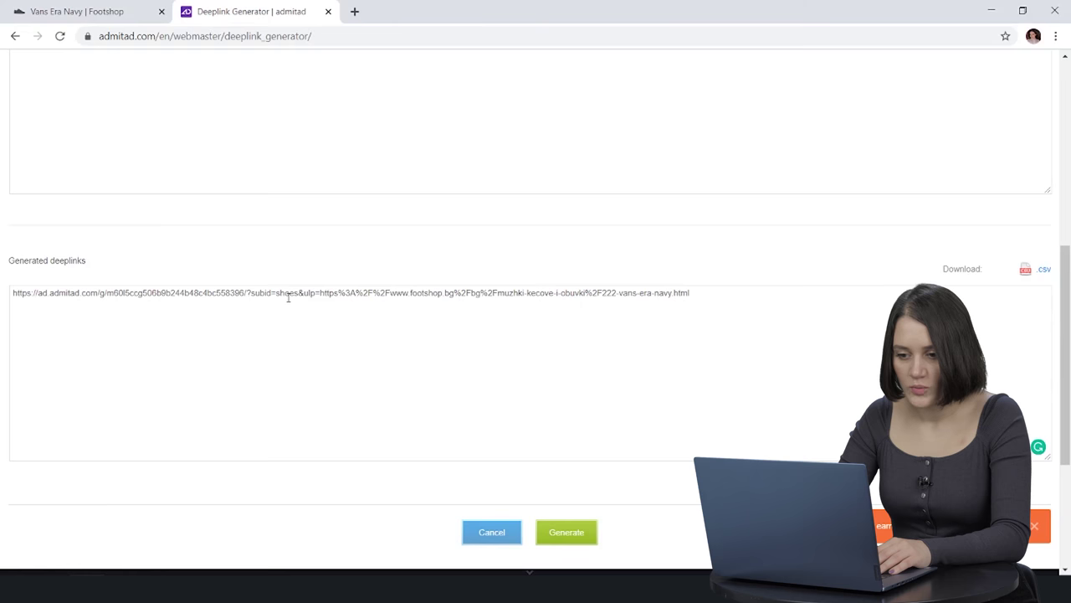
Copy the generated Footshop deeplink and open the Shortlink tool.
double_click(287, 293)
triple_click(288, 294)
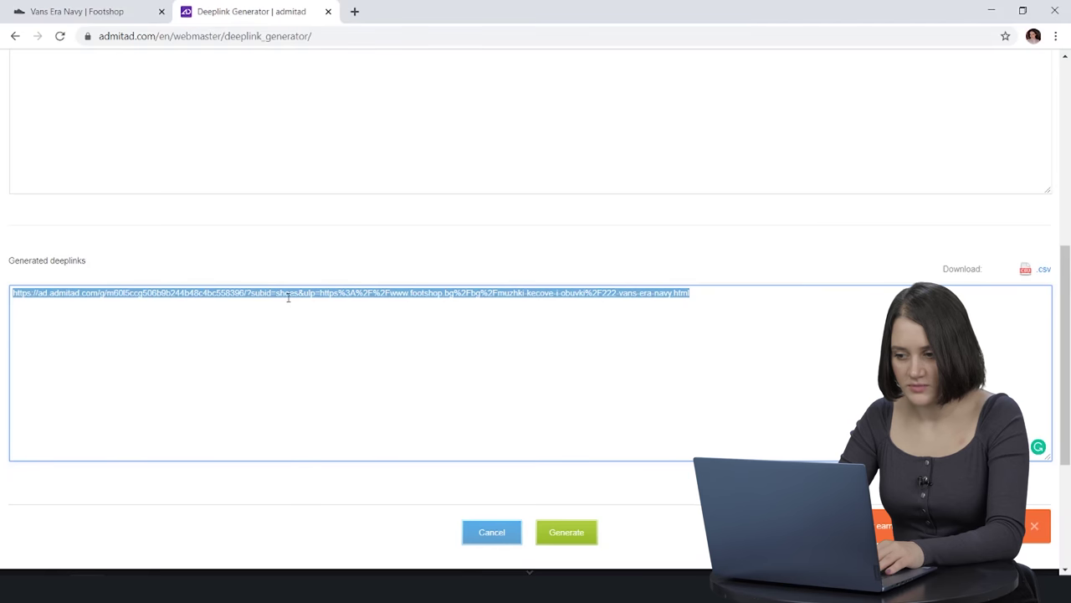
scroll(288, 297, up, 5)
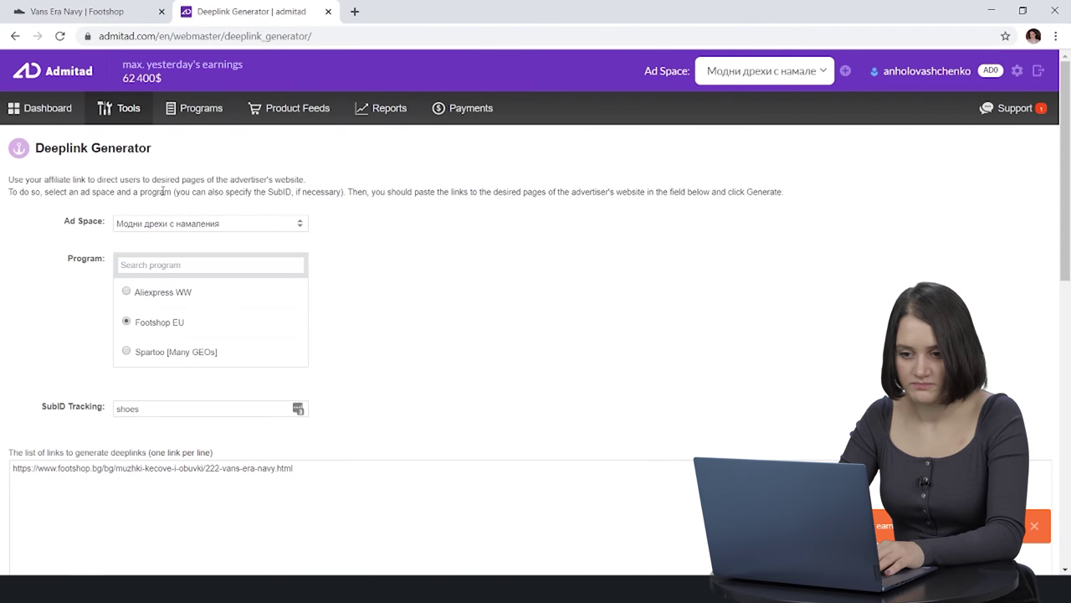
mouse_move(128, 108)
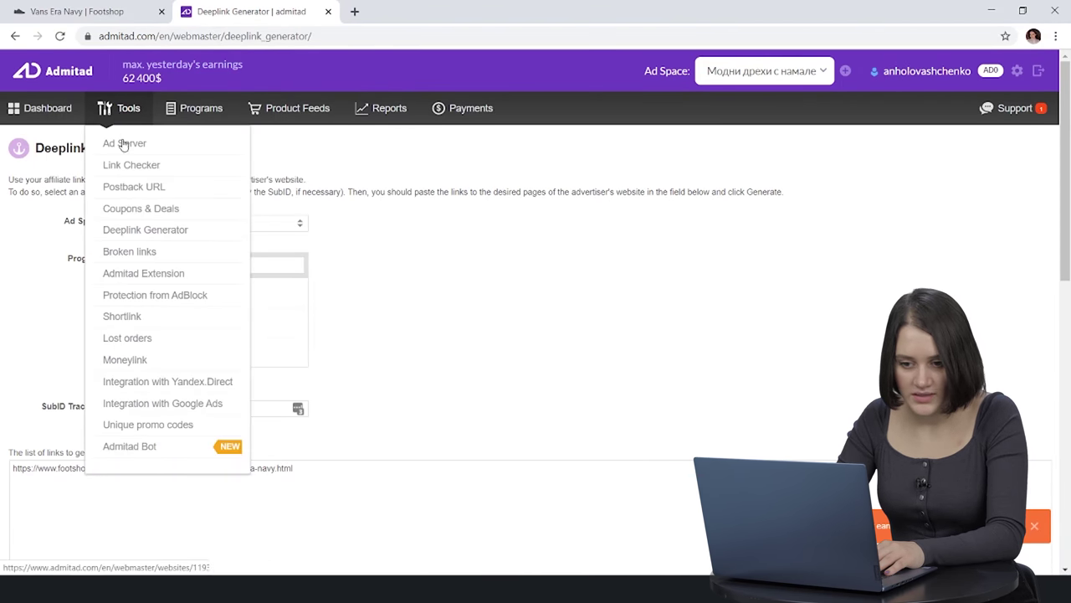
click(125, 316)
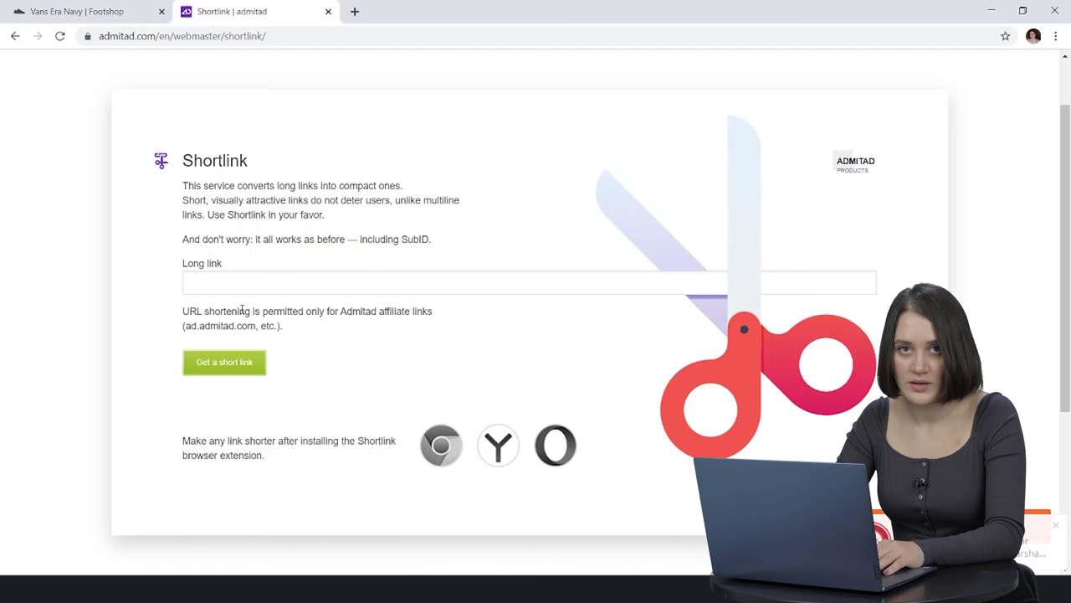
Paste the copied deeplink as the long link and generate a short link from it.
click(228, 284)
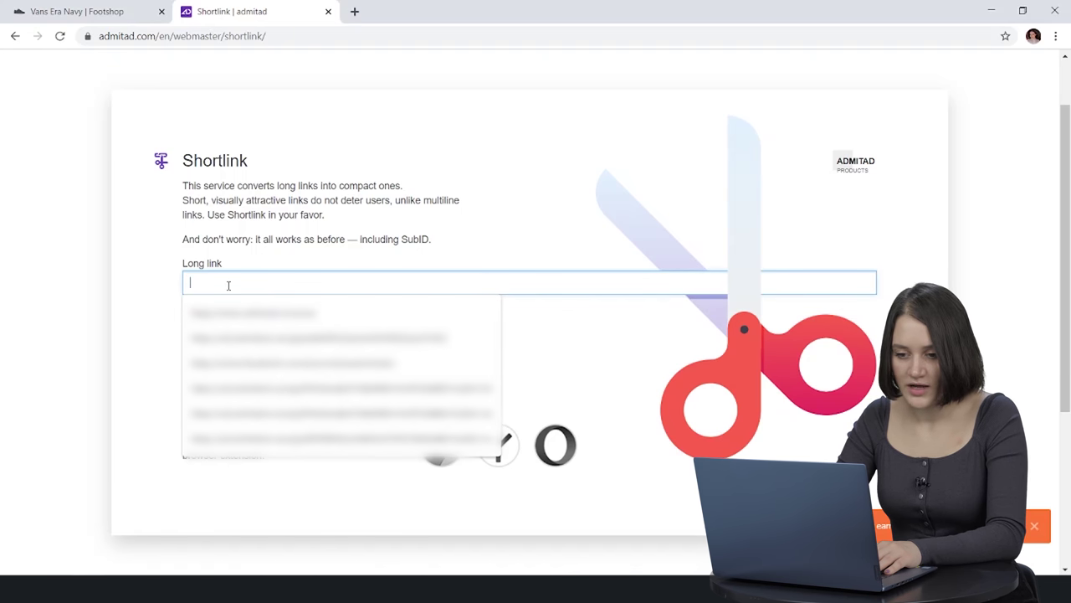
key(ctrl+v)
scroll(228, 284, down, 1)
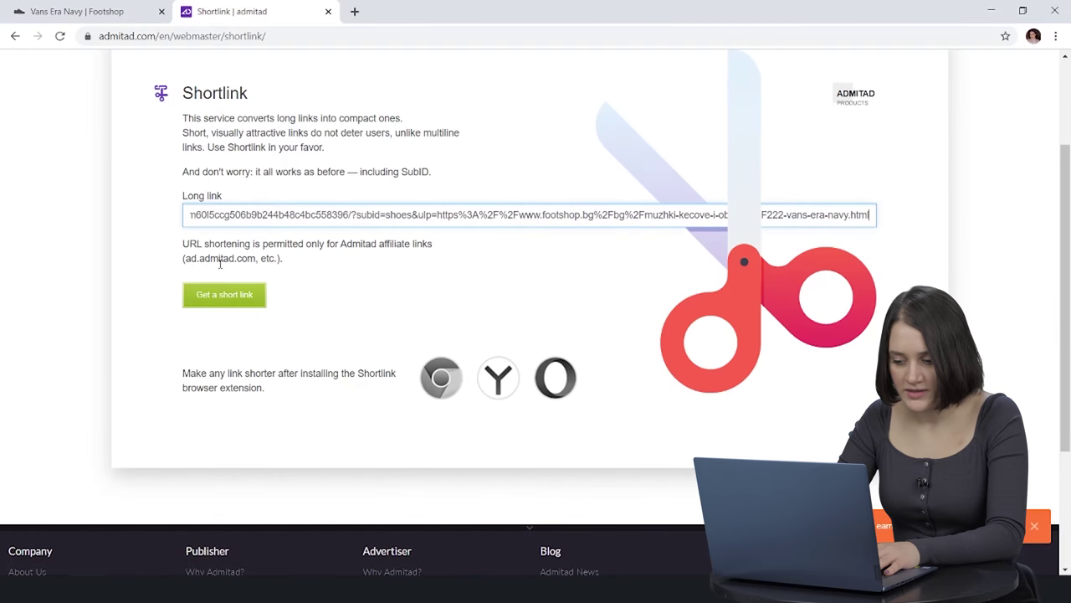
click(217, 297)
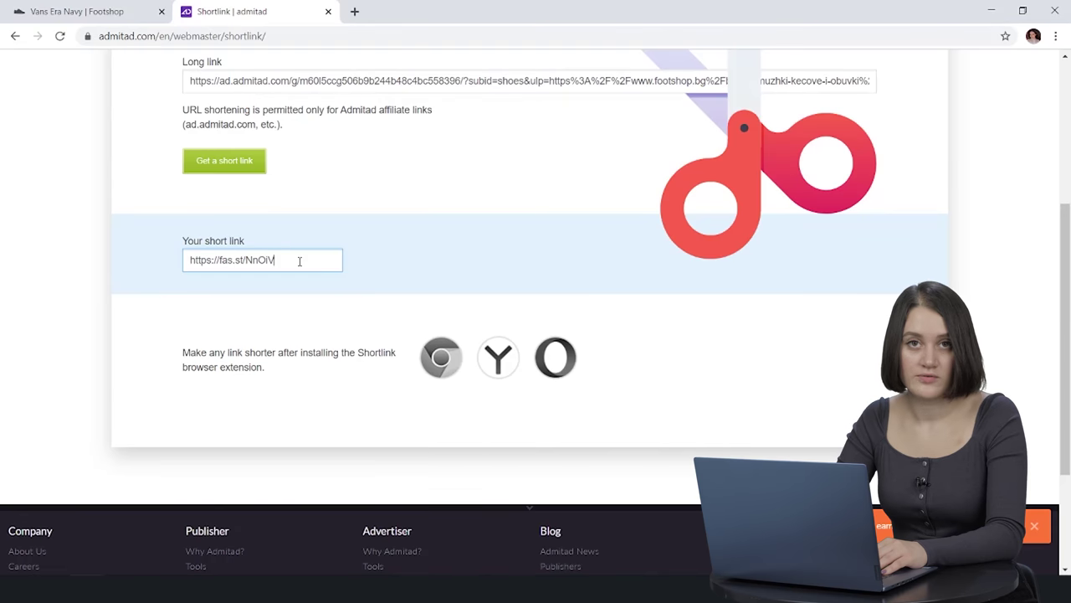
Cut the generated short link to the clipboard and open the Link Checker tool.
click(277, 260)
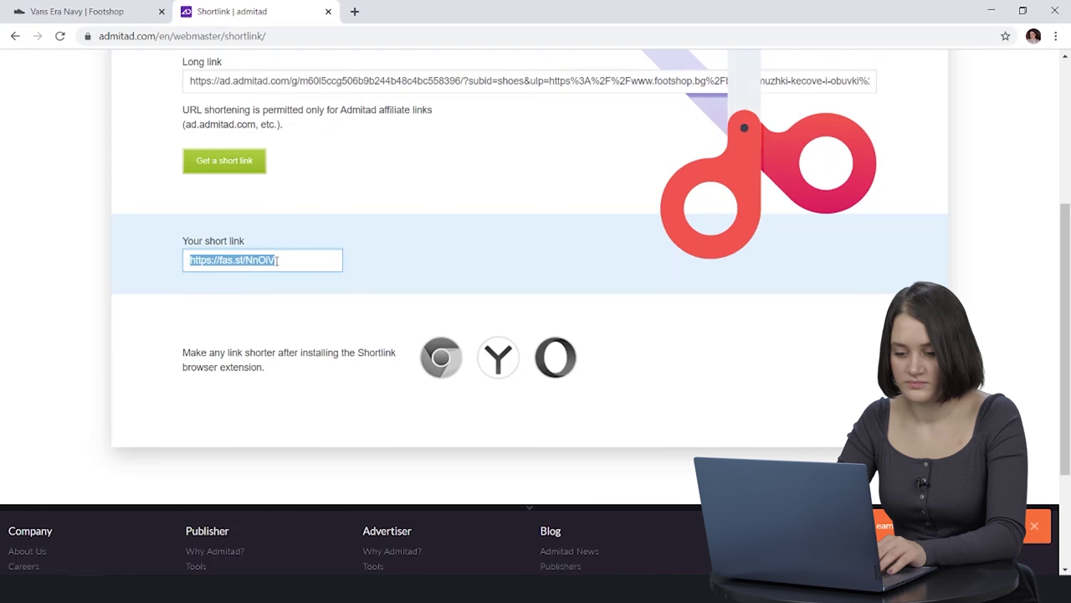
key(ctrl+x)
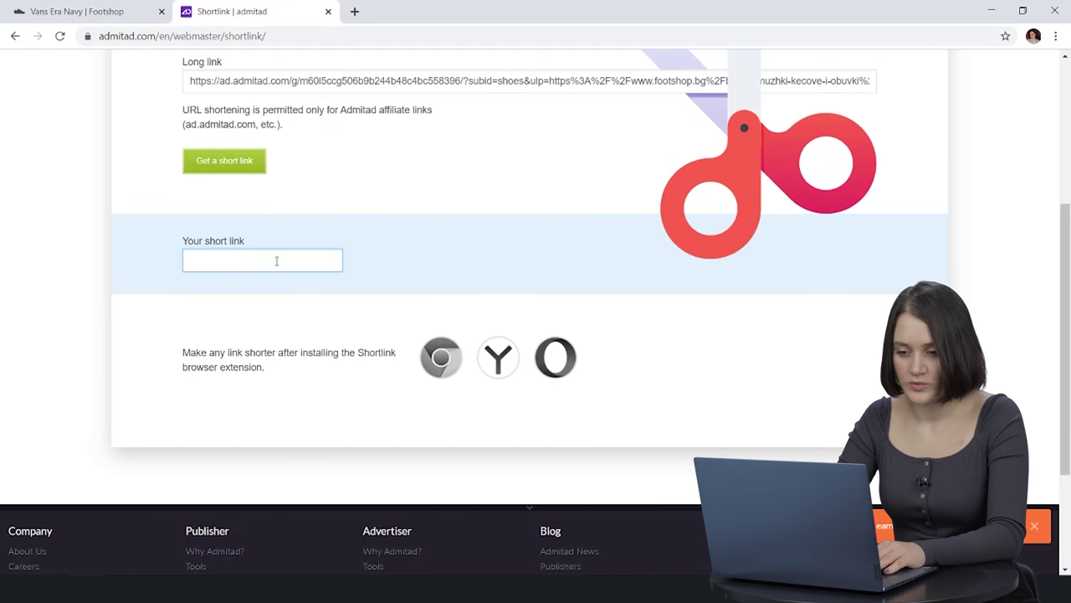
click(268, 324)
scroll(268, 324, up, 3)
mouse_move(108, 110)
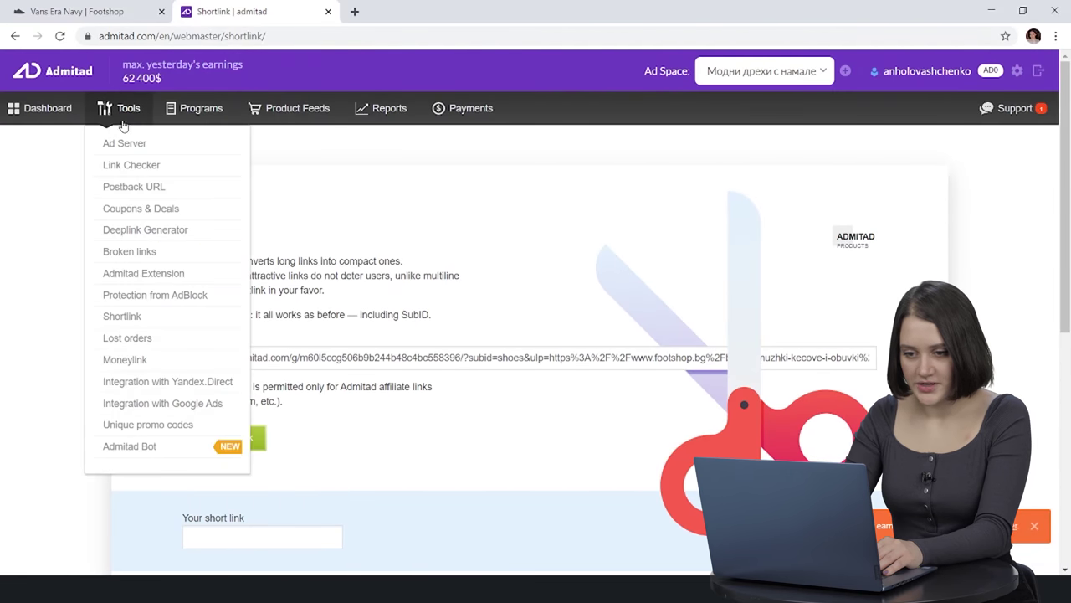
click(124, 164)
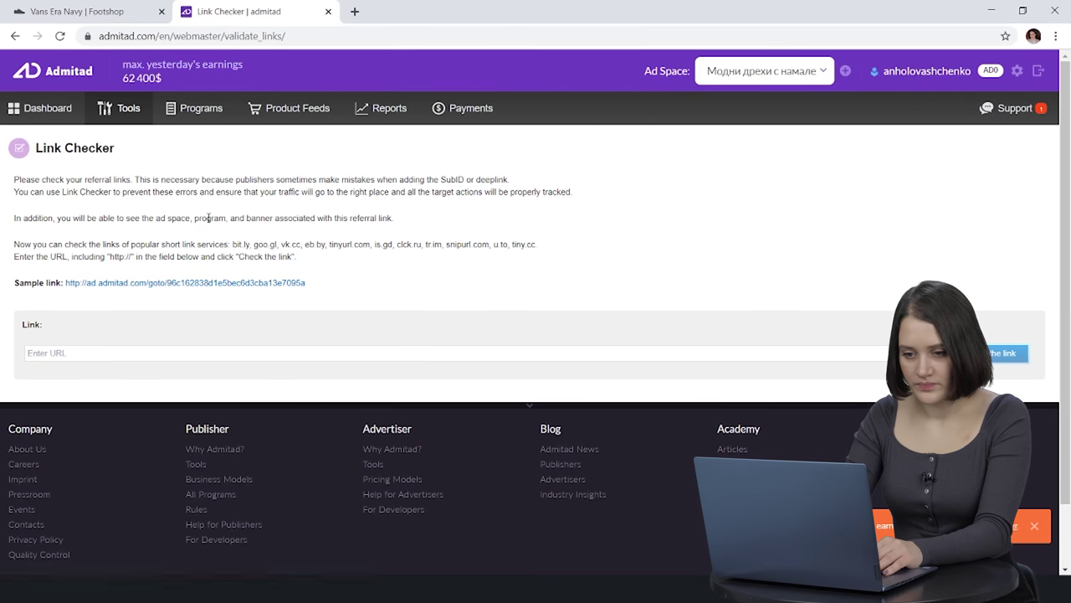
scroll(208, 219, down, 1)
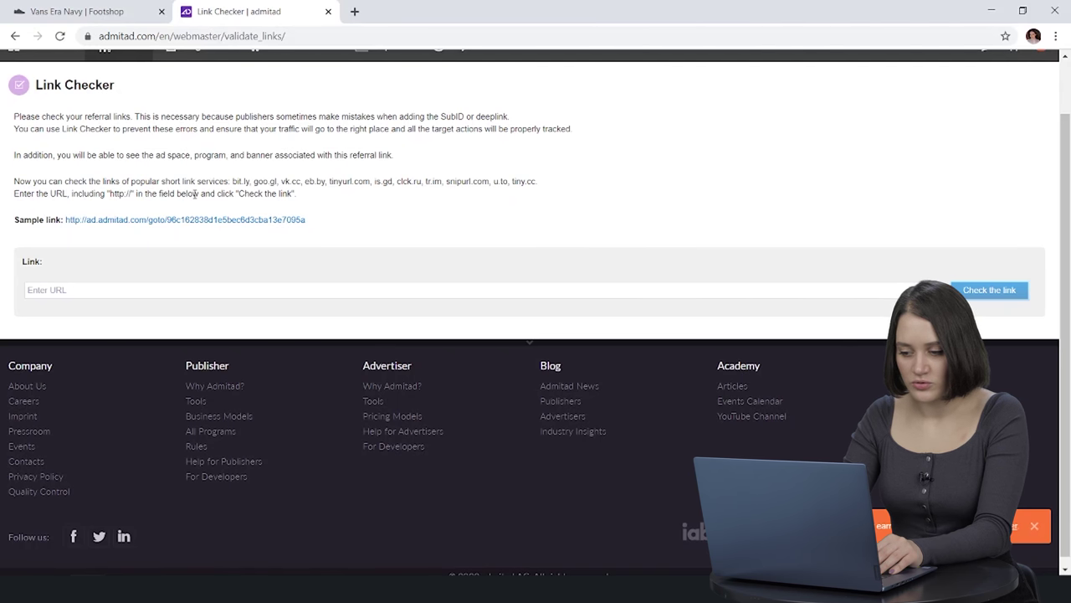
click(80, 289)
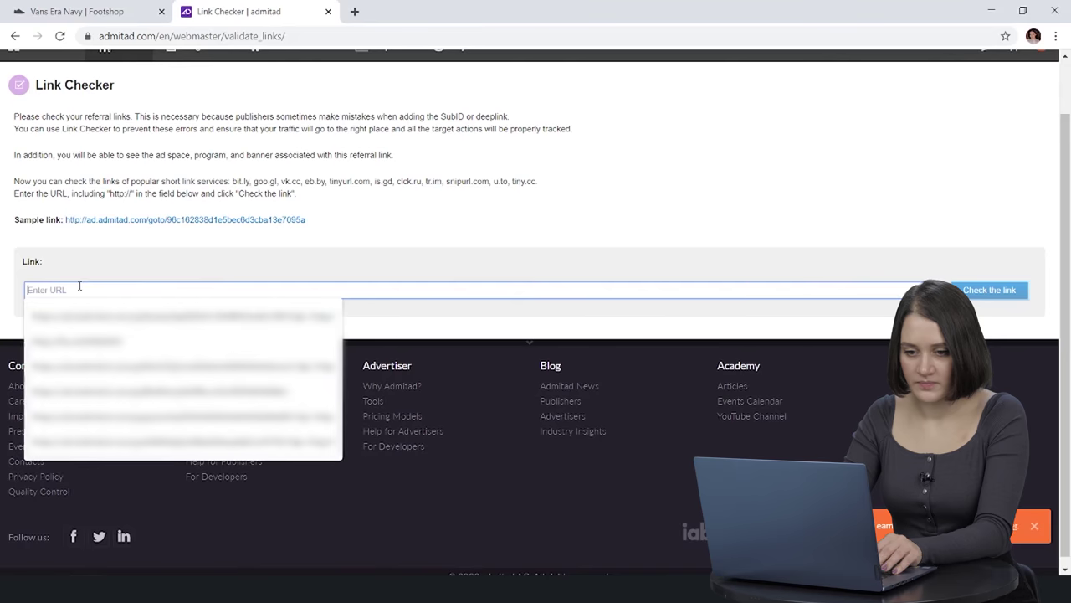
key(ctrl+v)
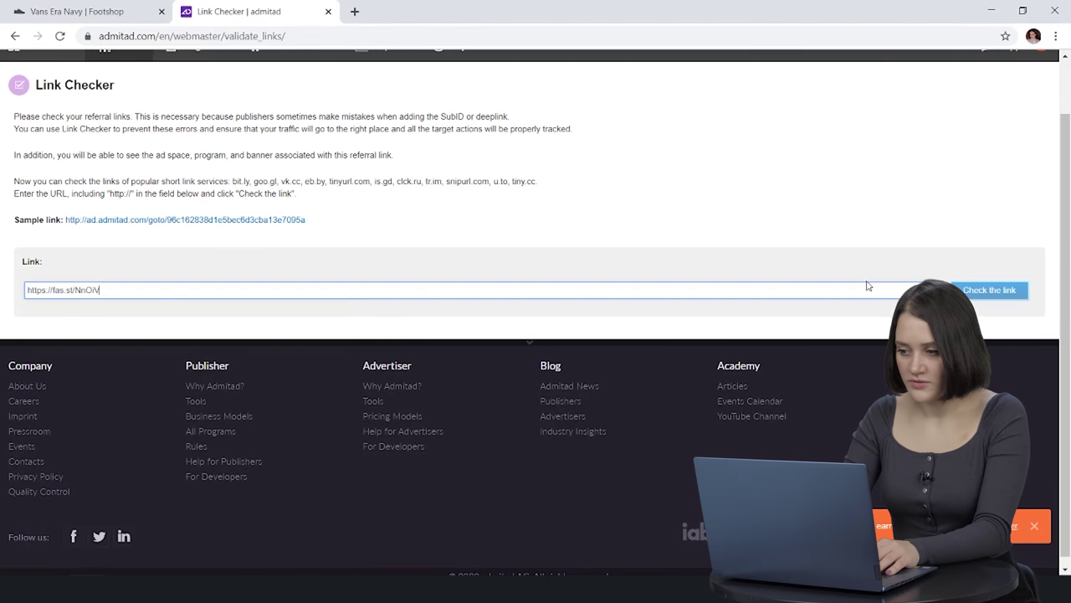
click(974, 291)
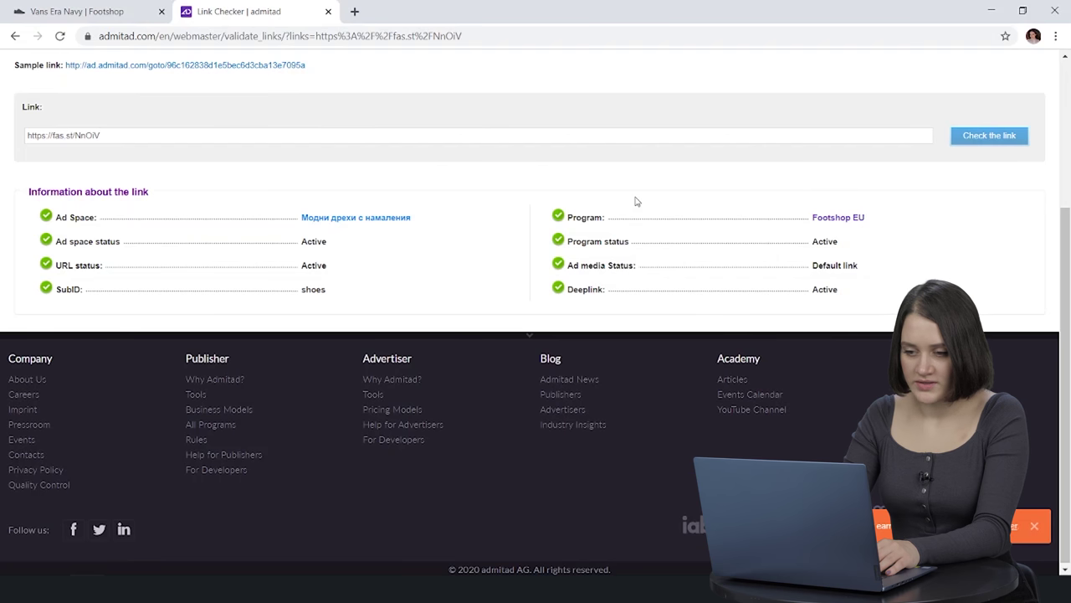
Open the Broken links tool to read what it reports about the account's links.
scroll(636, 200, up, 3)
mouse_move(131, 120)
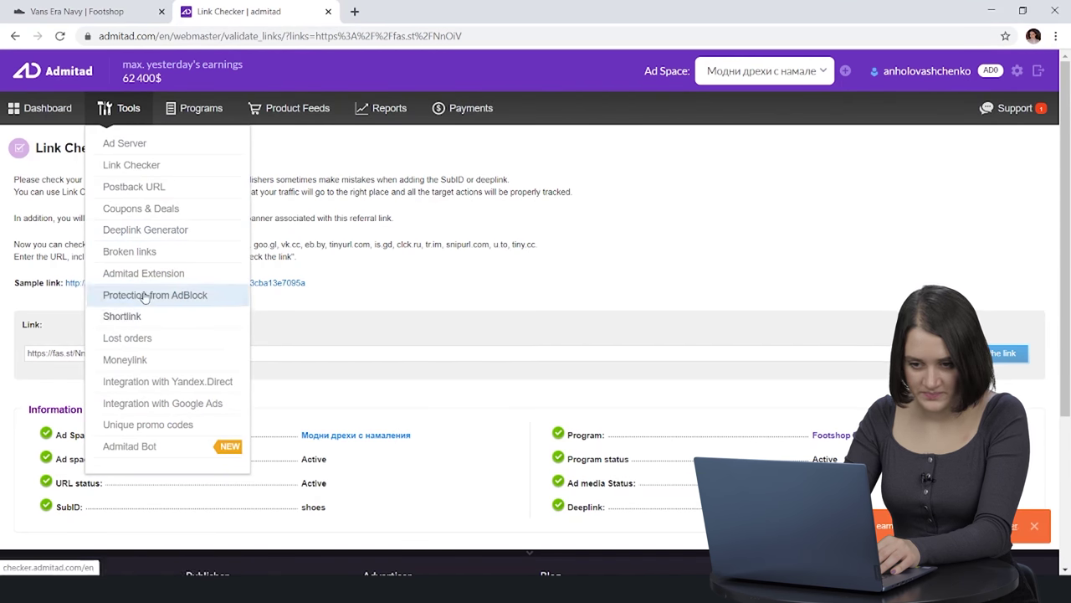
click(130, 252)
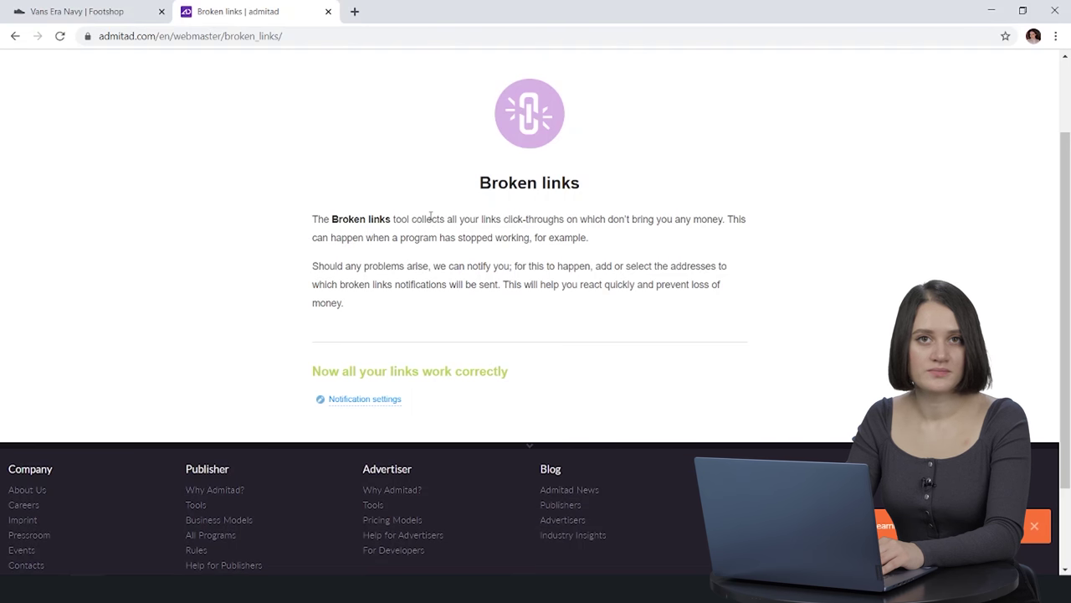
Open Coupons & Deals, search the program filter for "foot" and restrict the list to Footshop EU.
scroll(286, 144, up, 2)
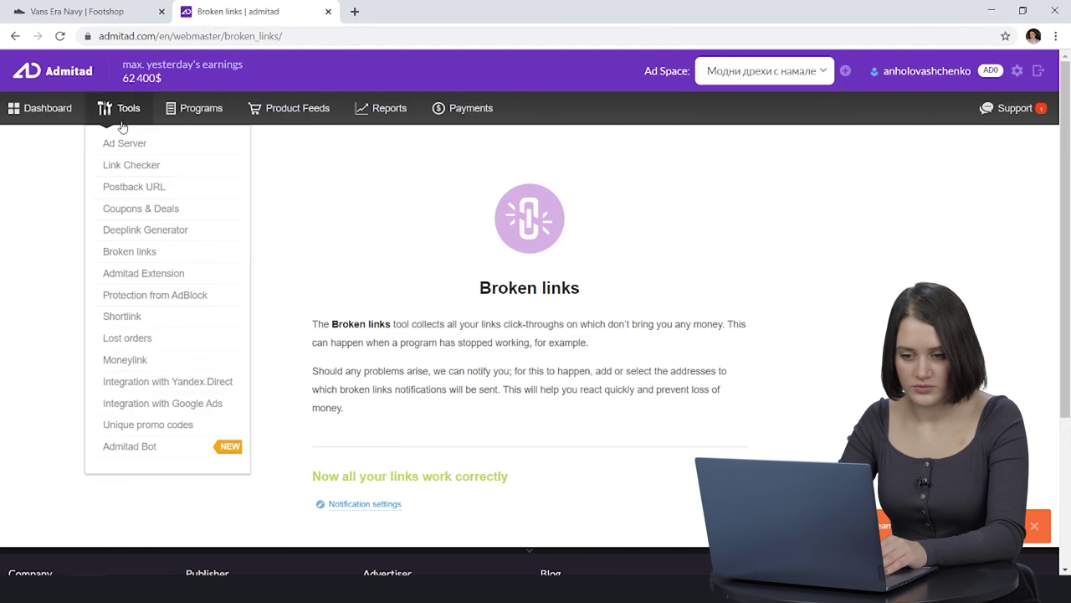
mouse_move(120, 127)
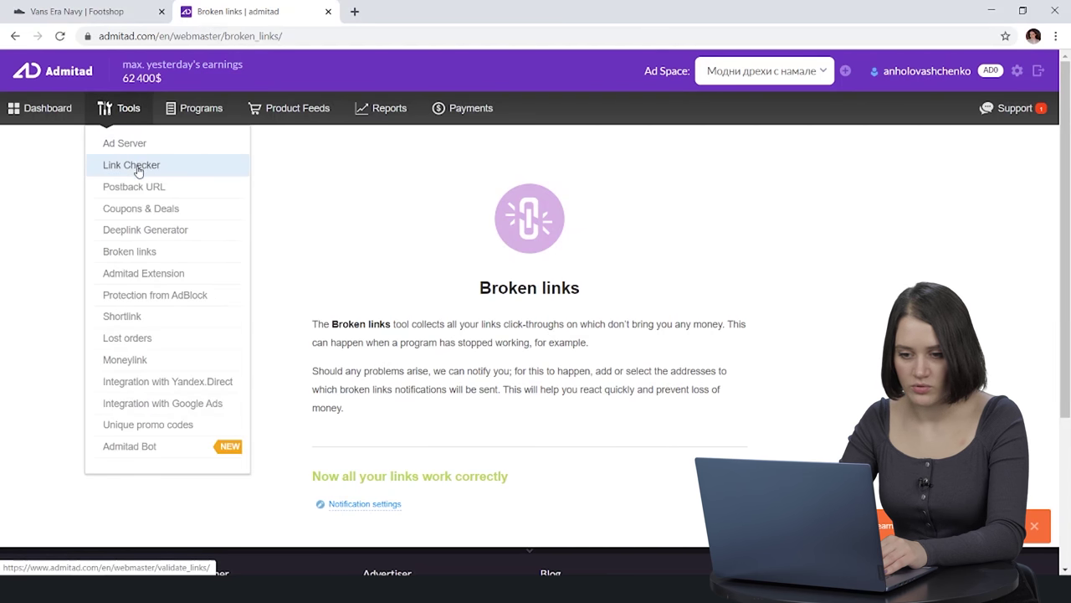
click(142, 213)
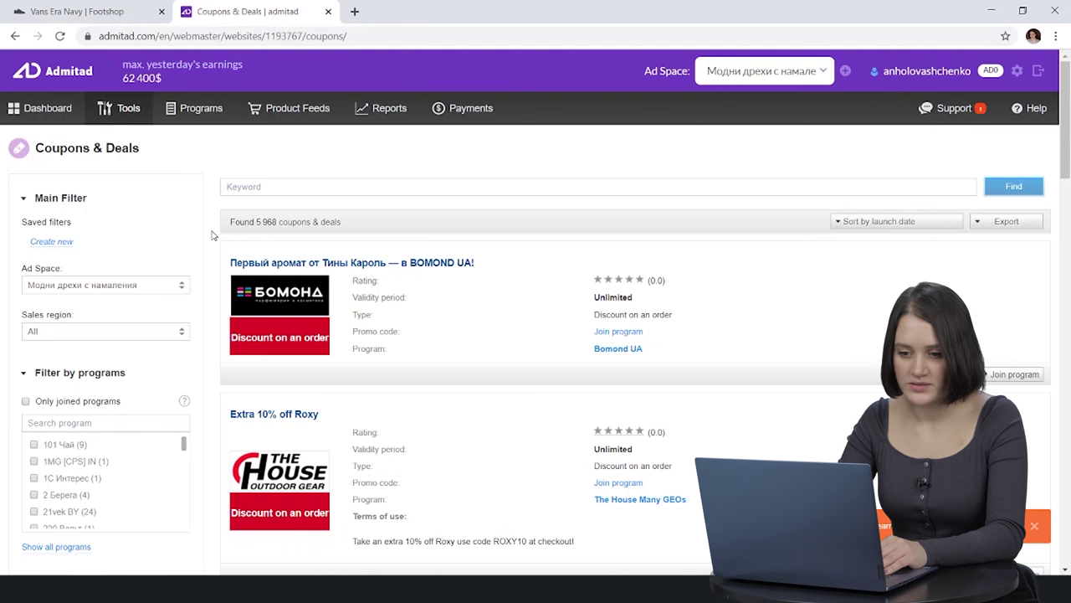
scroll(212, 235, down, 2)
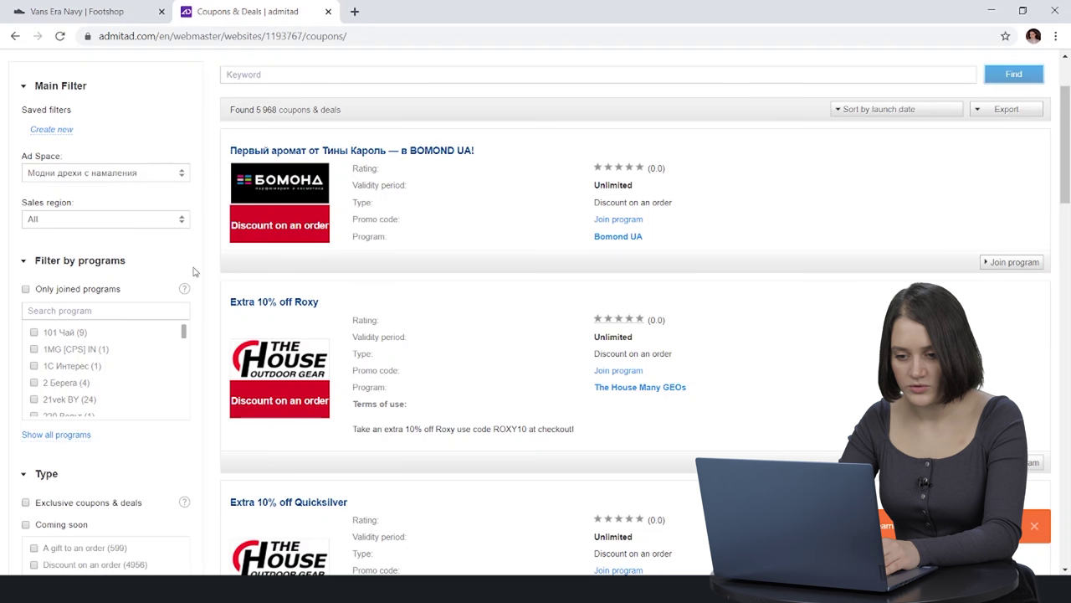
click(104, 305)
text(foot)
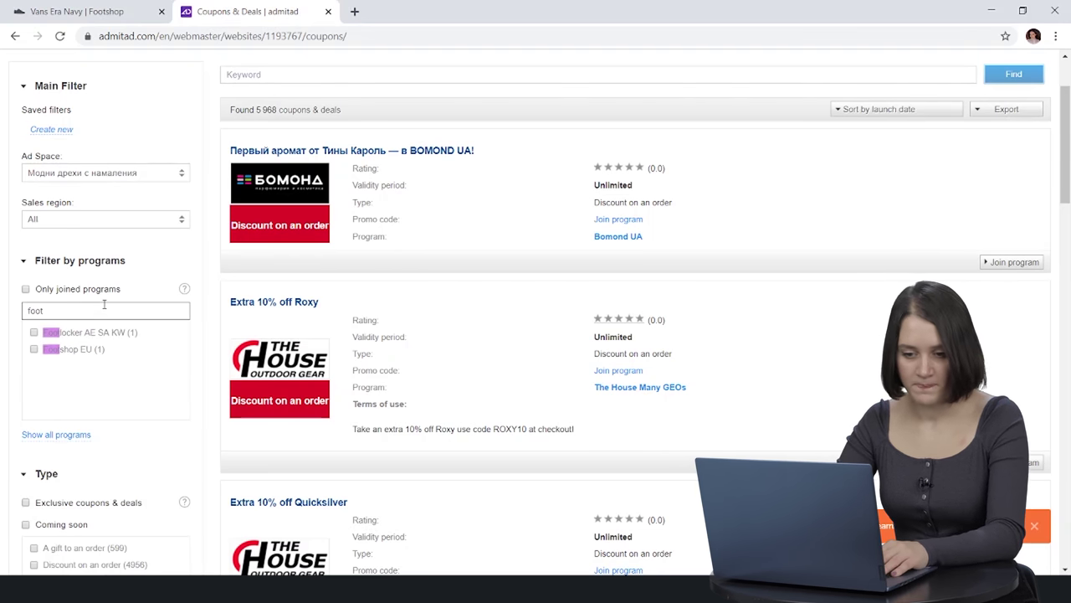
click(74, 351)
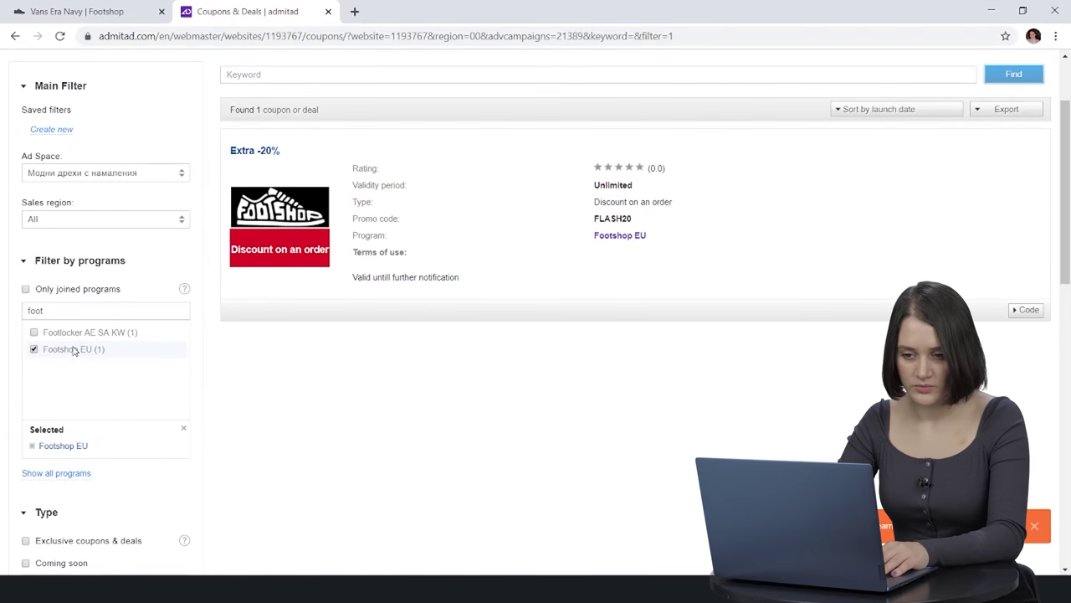
Examine the Footshop coupon's title, promo code, validity period and type.
scroll(331, 198, up, 1)
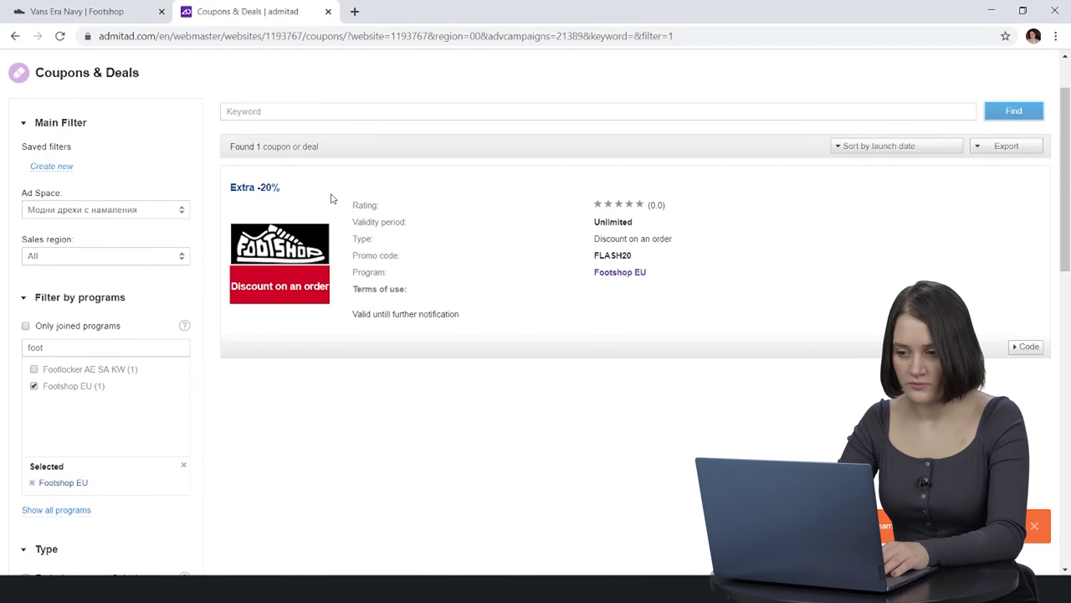
double_click(611, 256)
click(303, 190)
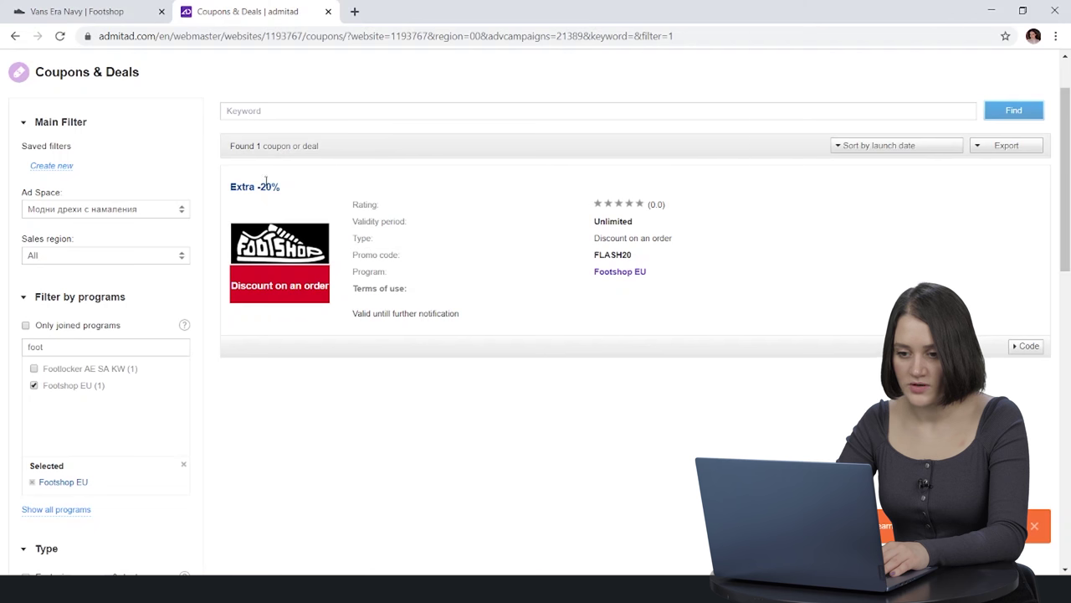
triple_click(266, 182)
click(409, 251)
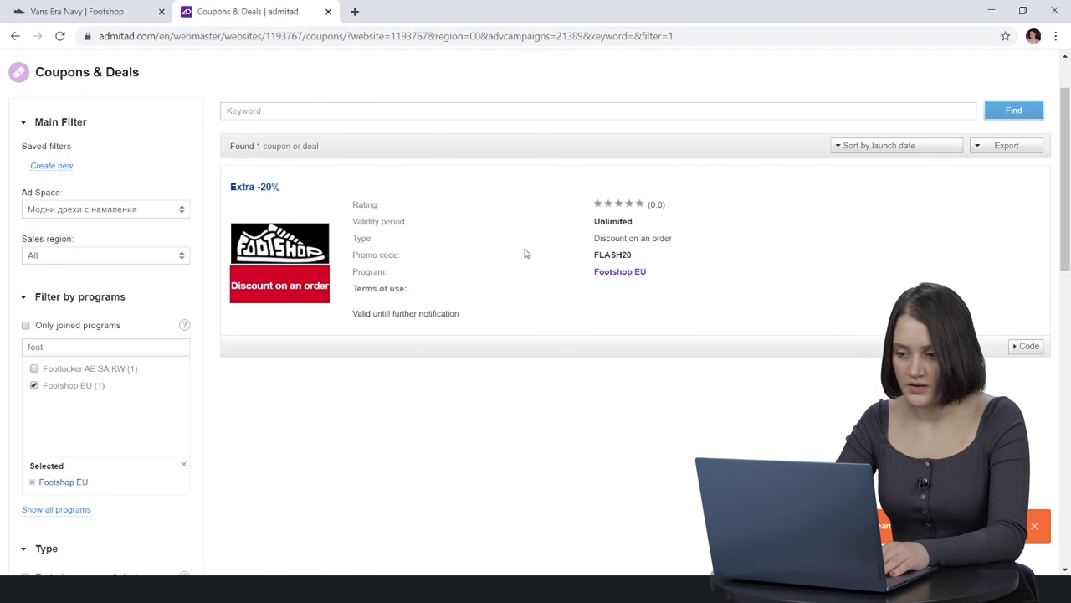
double_click(604, 252)
click(604, 253)
double_click(604, 220)
click(624, 237)
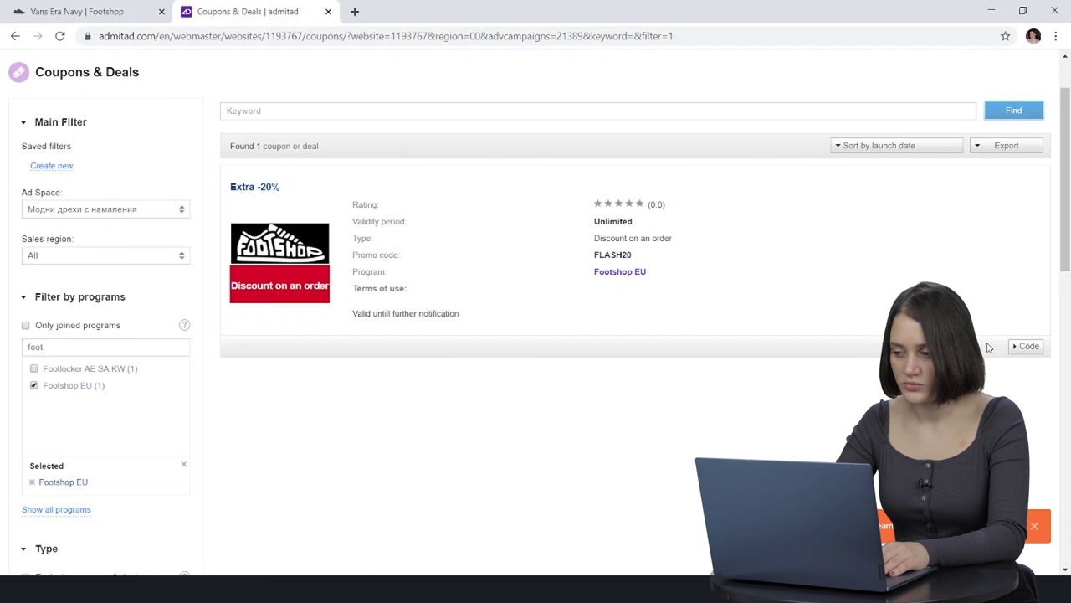
Open the link details of the Footshop "Extra -20%" coupon and review its Link and Direct link.
click(1028, 346)
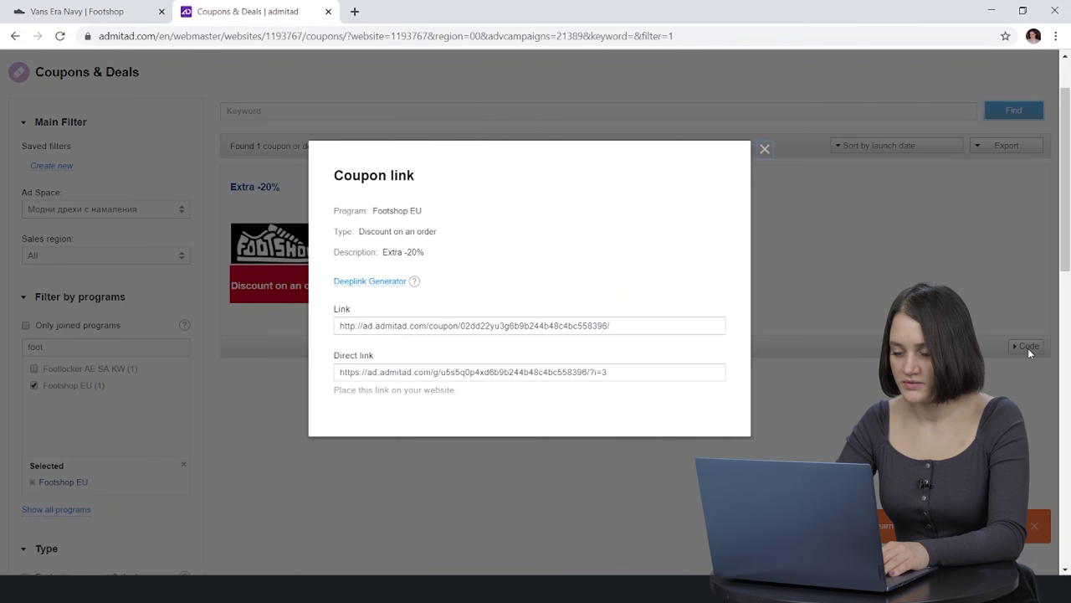
click(500, 325)
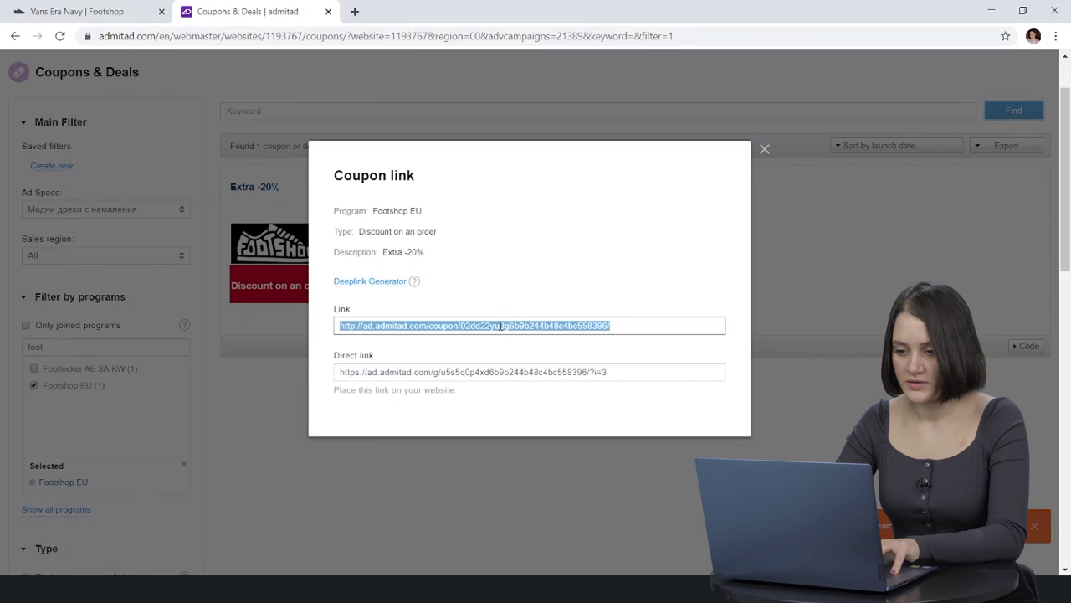
click(438, 368)
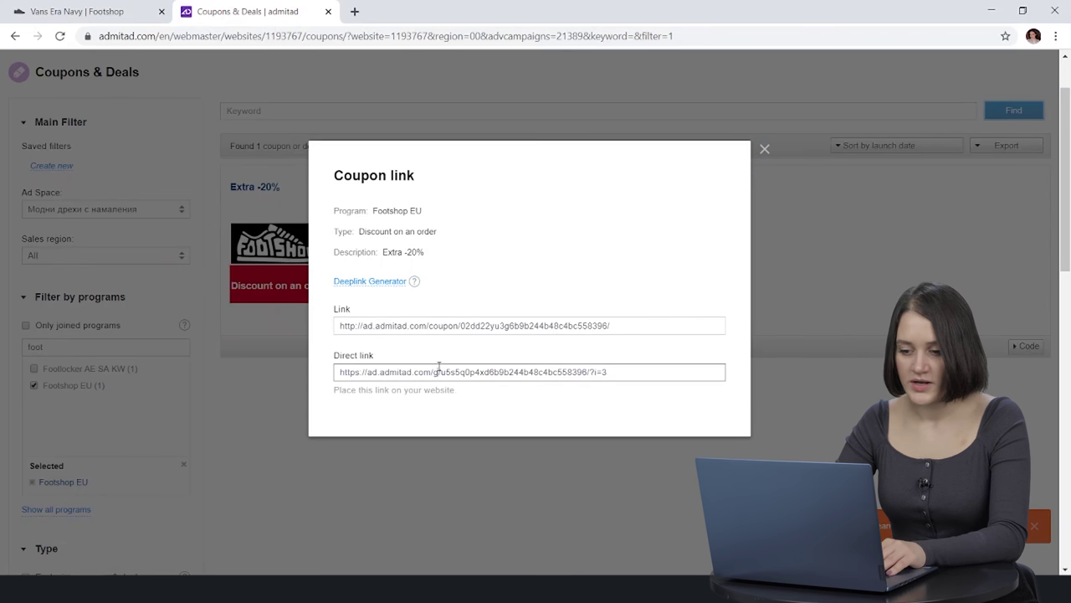
click(439, 368)
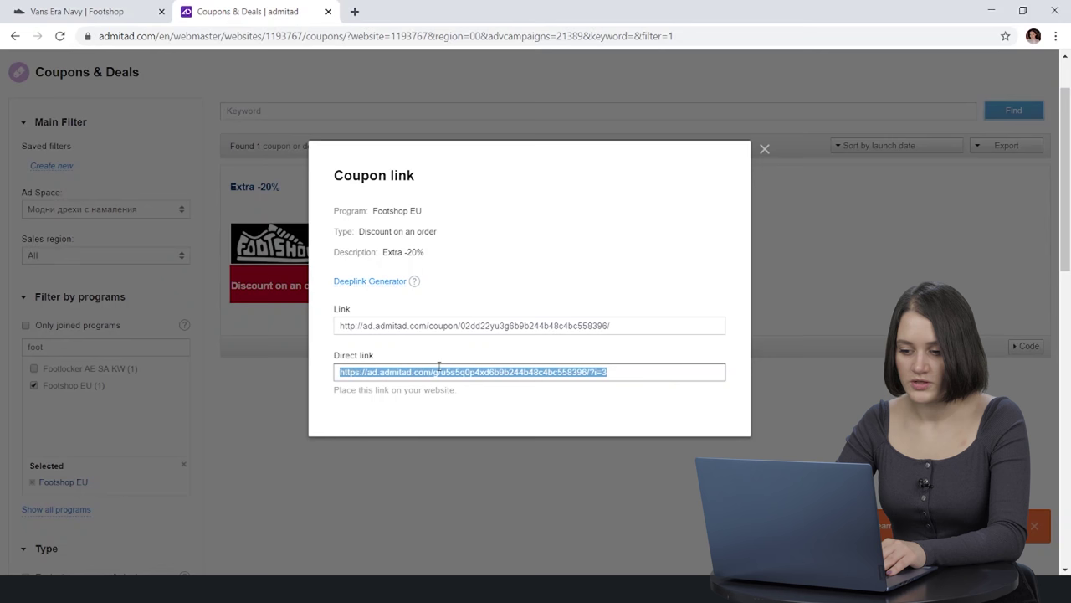
click(424, 356)
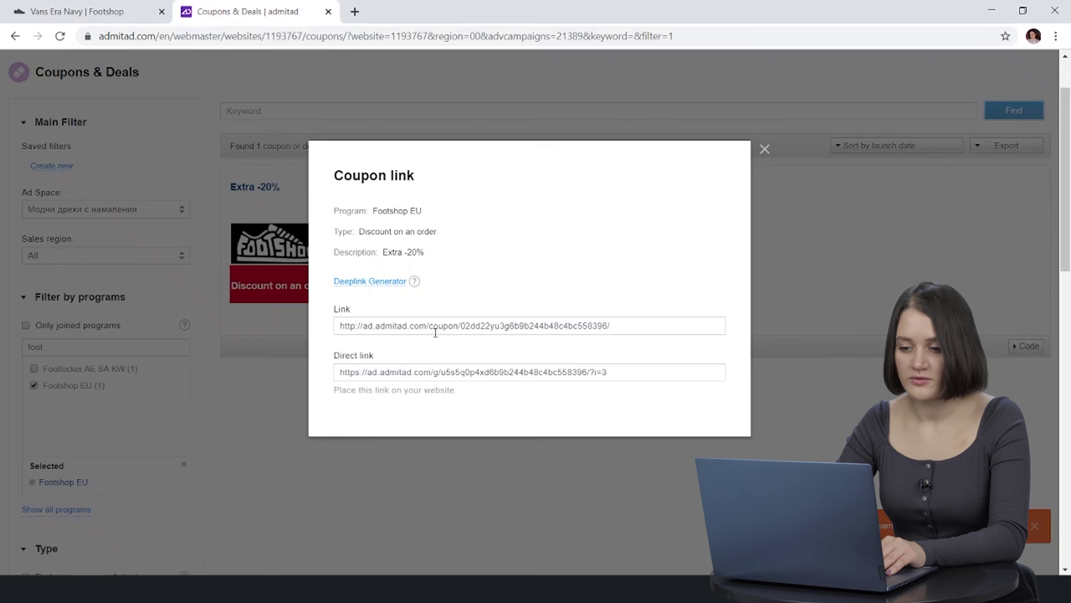
Copy the coupon's regular Link, rather than the direct one, and load it in a new browser tab.
click(430, 327)
key(ctrl+c)
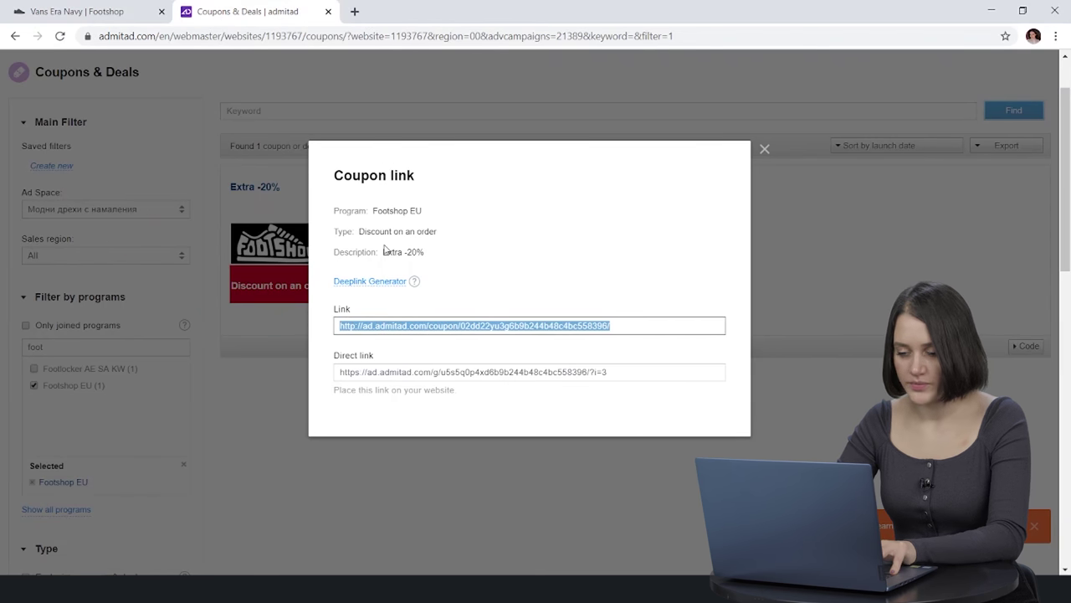
key(ctrl+t)
key(ctrl+v)
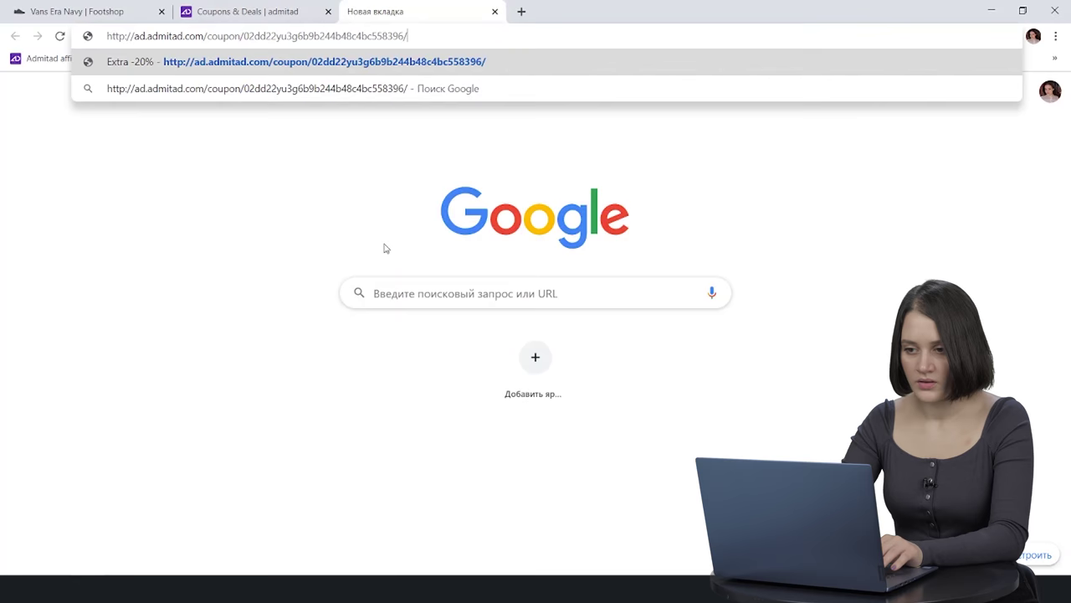
key(Return)
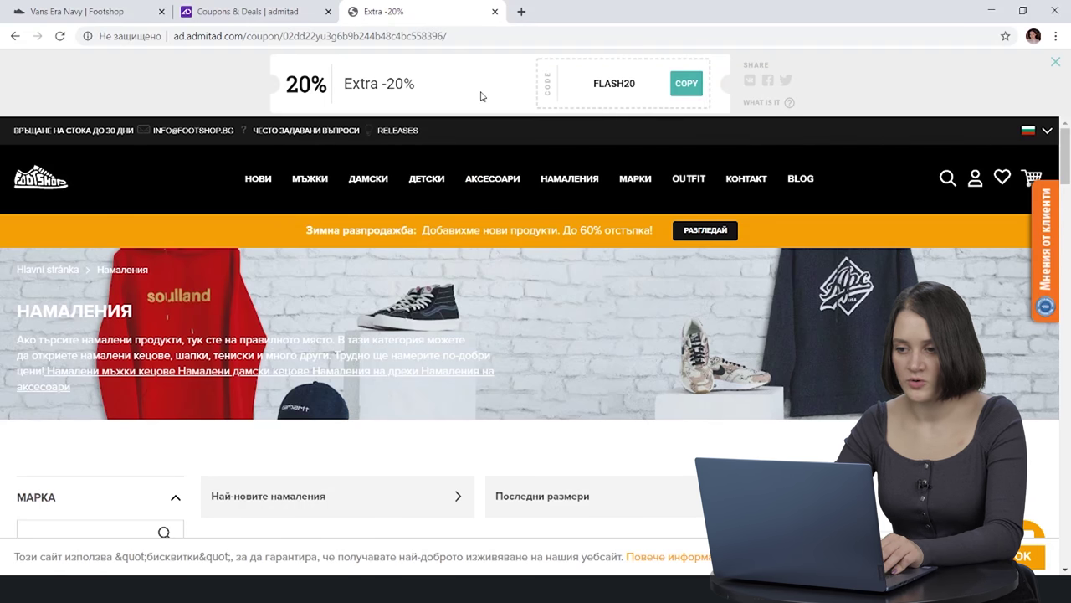
Leave the coupon landing page, open the Admitad Extension page from the publisher tools, review its Chrome install option and close it.
key(ctrl+shift+Tab)
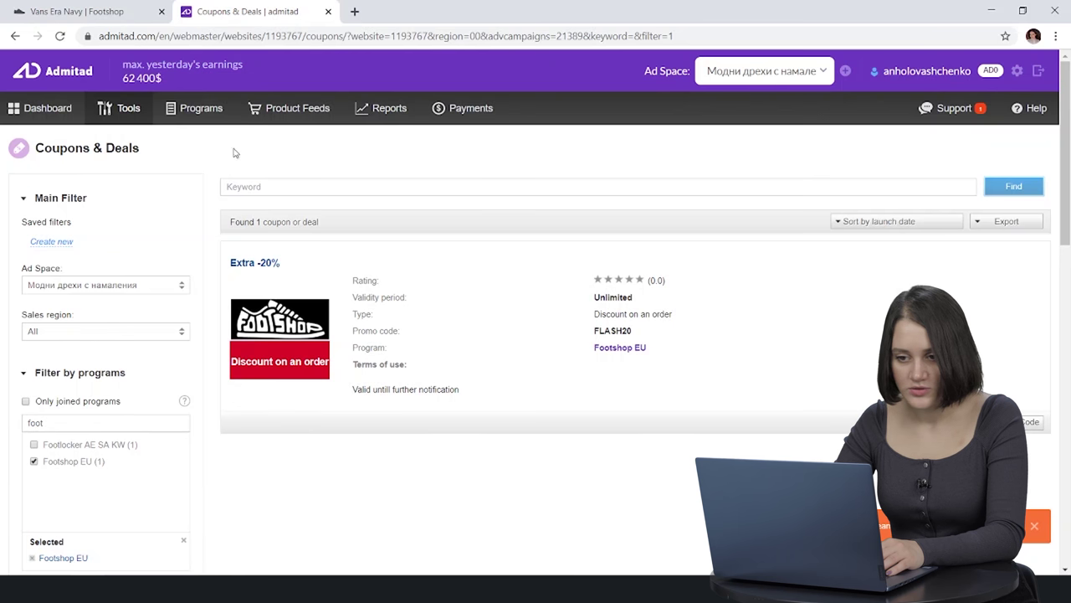
mouse_move(125, 120)
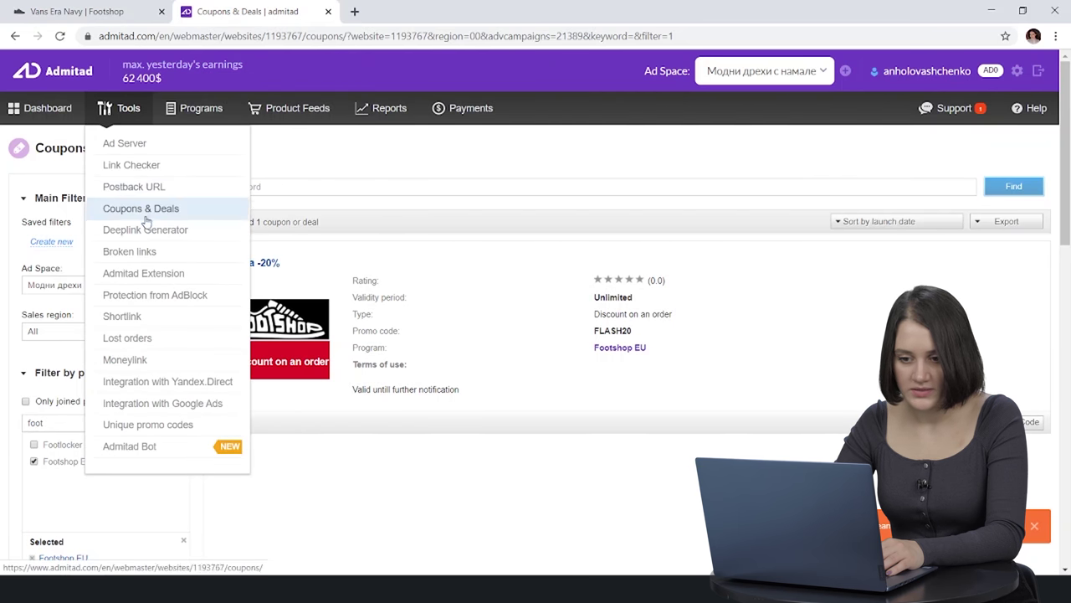
click(143, 273)
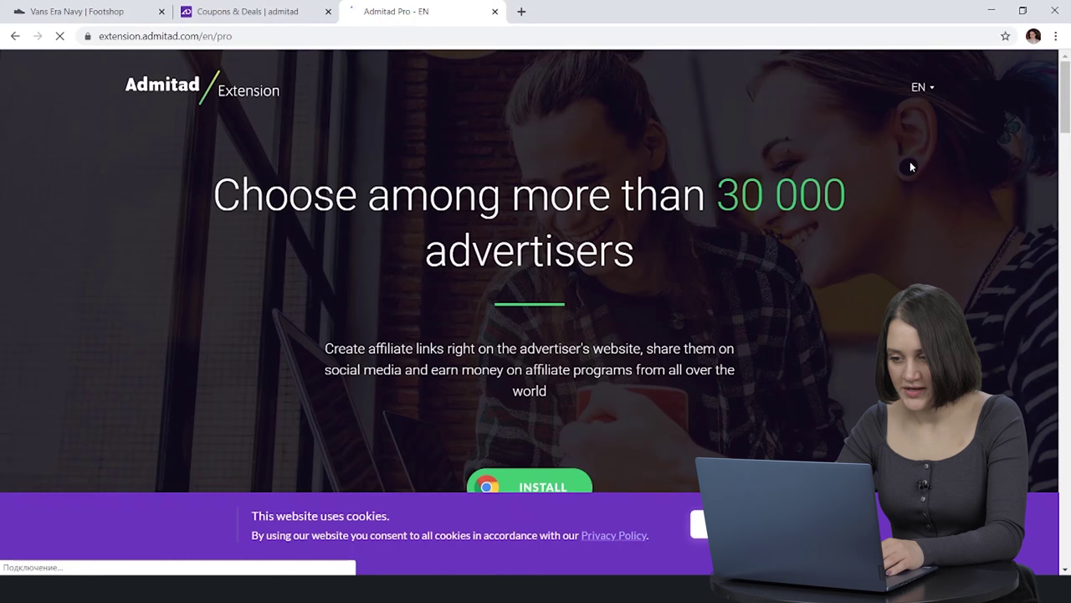
scroll(912, 168, down, 3)
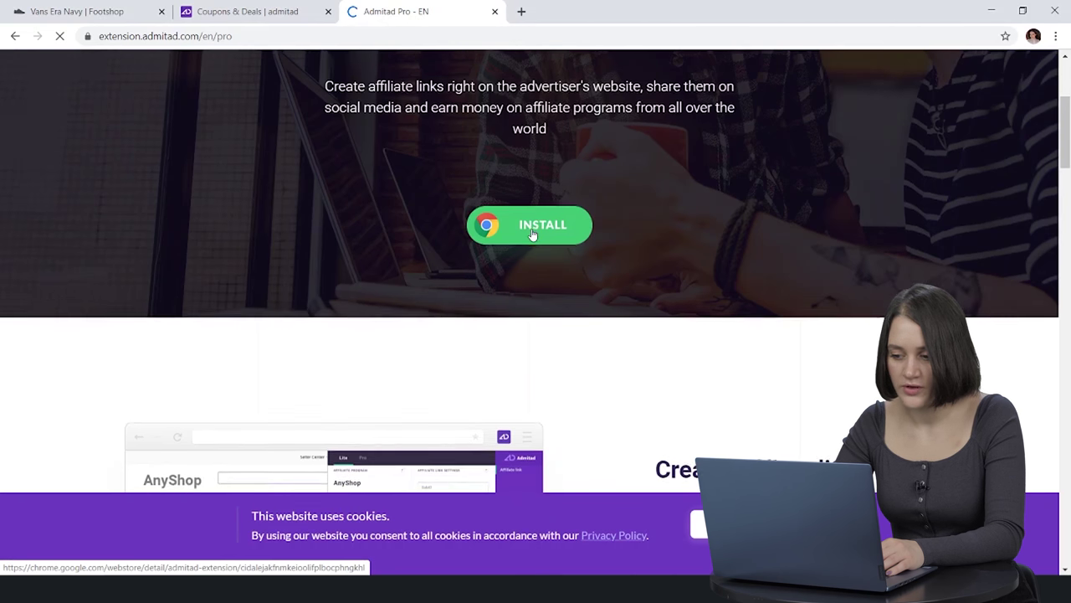
key(ctrl+w)
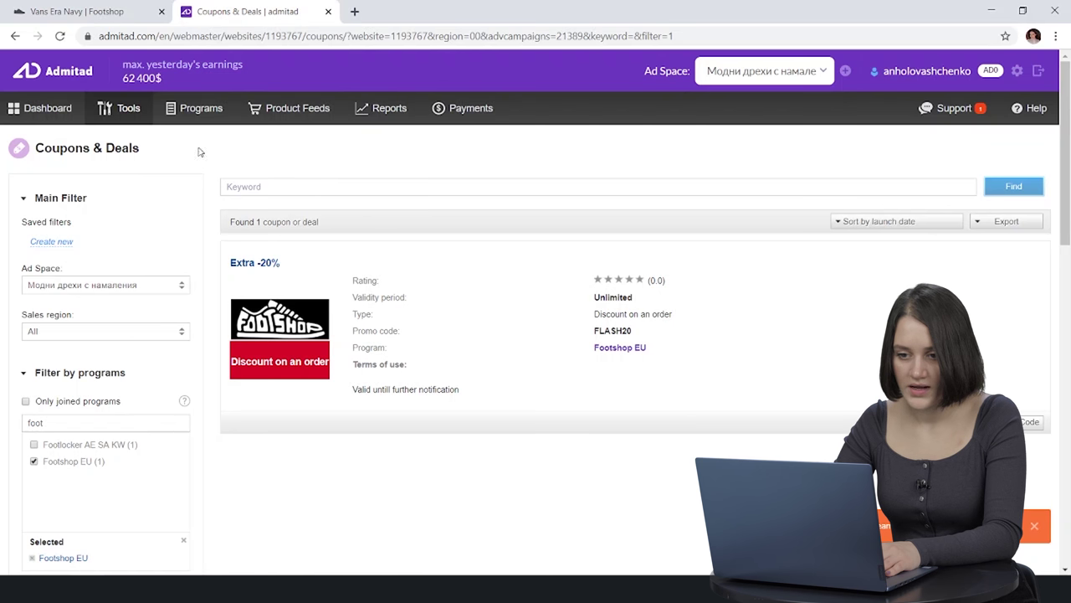
Open the Moneylink tool, proceed to monetize links and review the ad space requirement for creating the code.
mouse_move(117, 116)
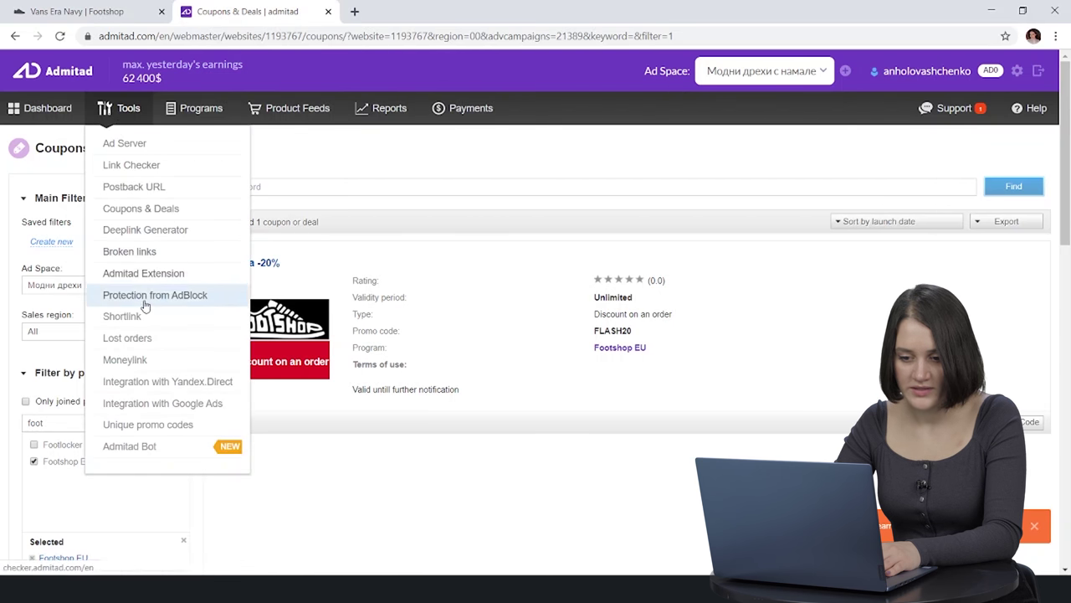
click(132, 358)
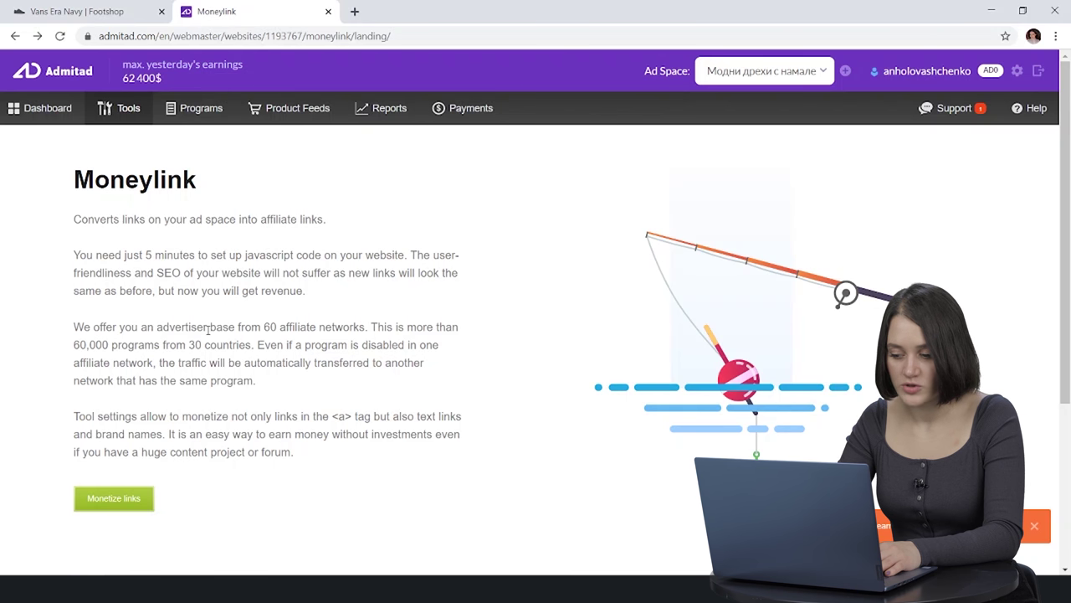
click(119, 501)
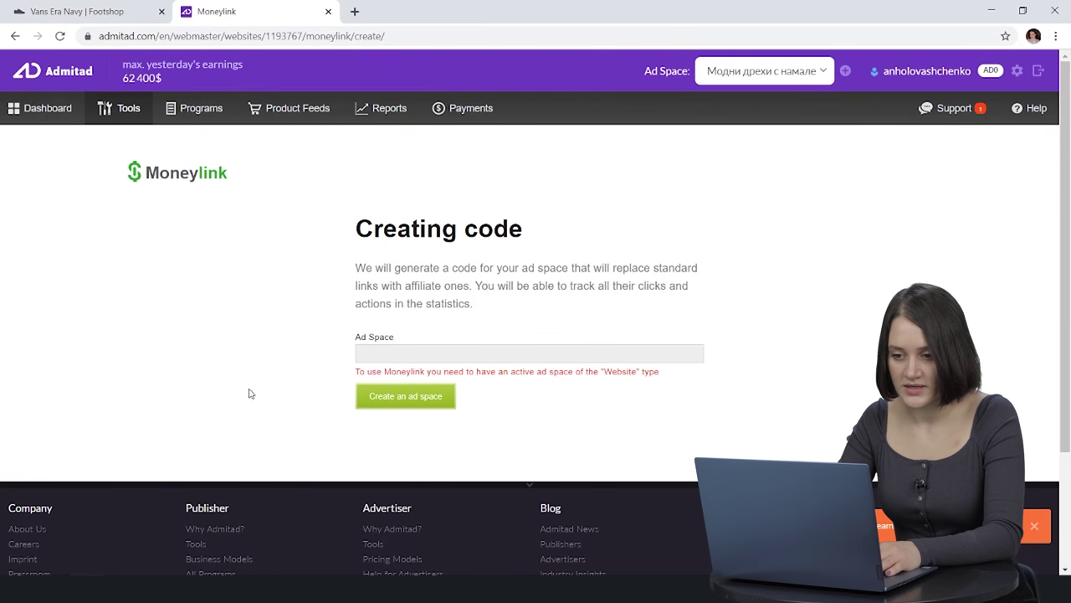
scroll(258, 388, down, 1)
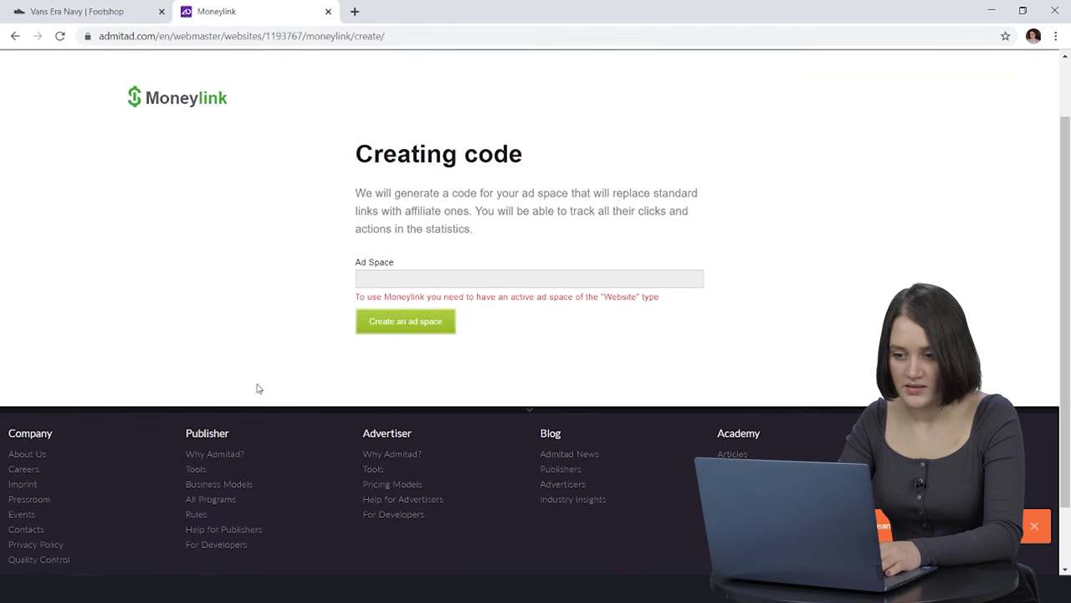